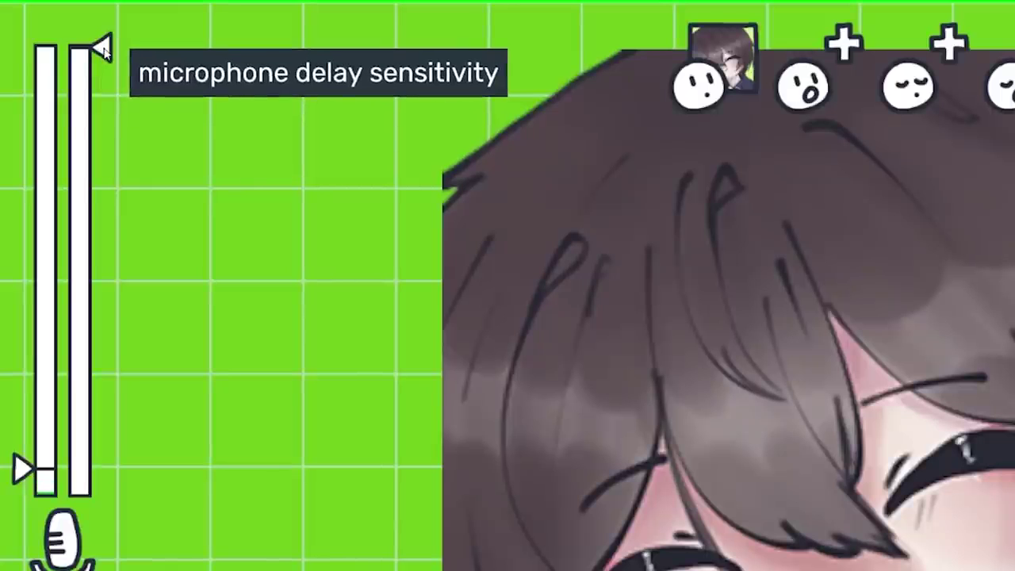
# Step: Adjust the microphone delay sensitivity slider and look through the available microphone input devices
pyautogui.moveTo(104, 49); pyautogui.dragTo(115, 540)
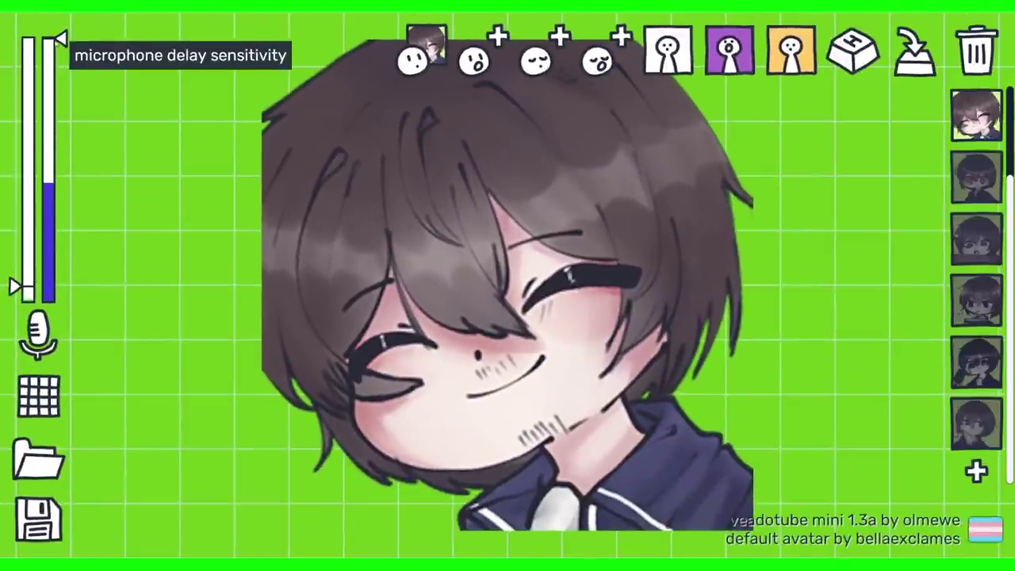
pyautogui.moveTo(60, 38); pyautogui.dragTo(60, 300)
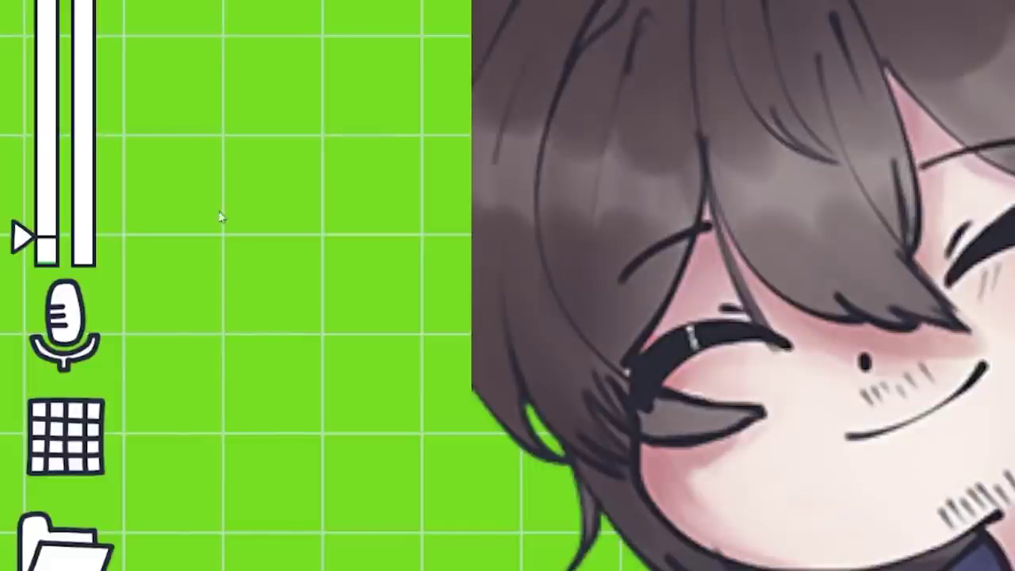
pyautogui.click(65, 321)
pyautogui.scroll(-2, 420, 456)
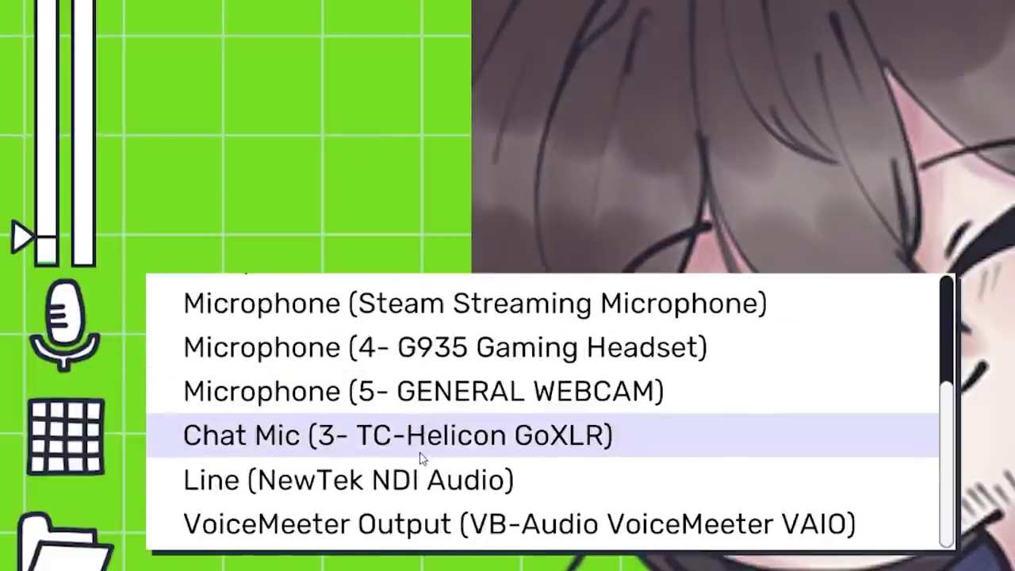
pyautogui.click(276, 191)
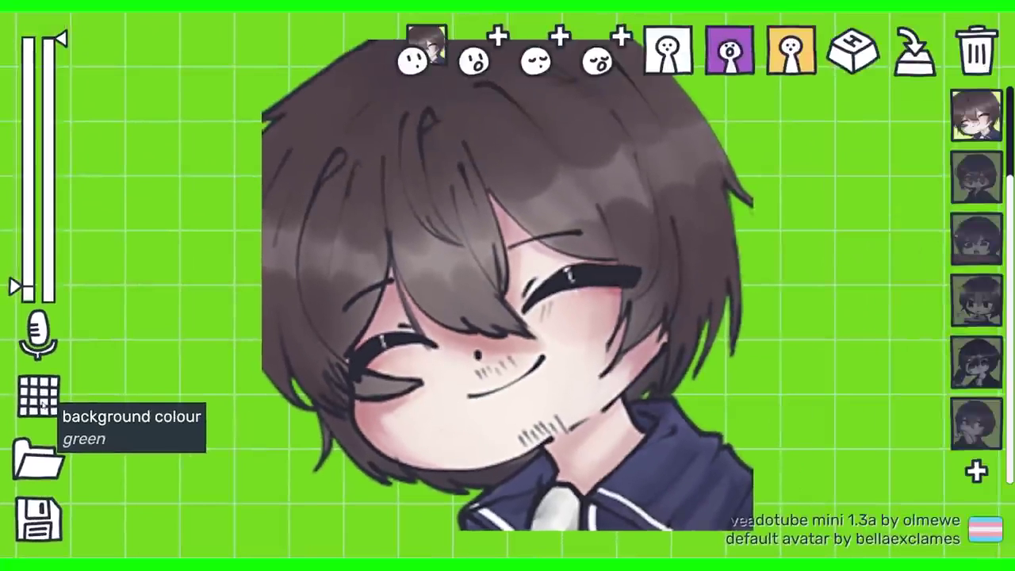
# Step: Cycle the background colour past green and blue to transparent
pyautogui.click(40, 400)
pyautogui.click(39, 401)
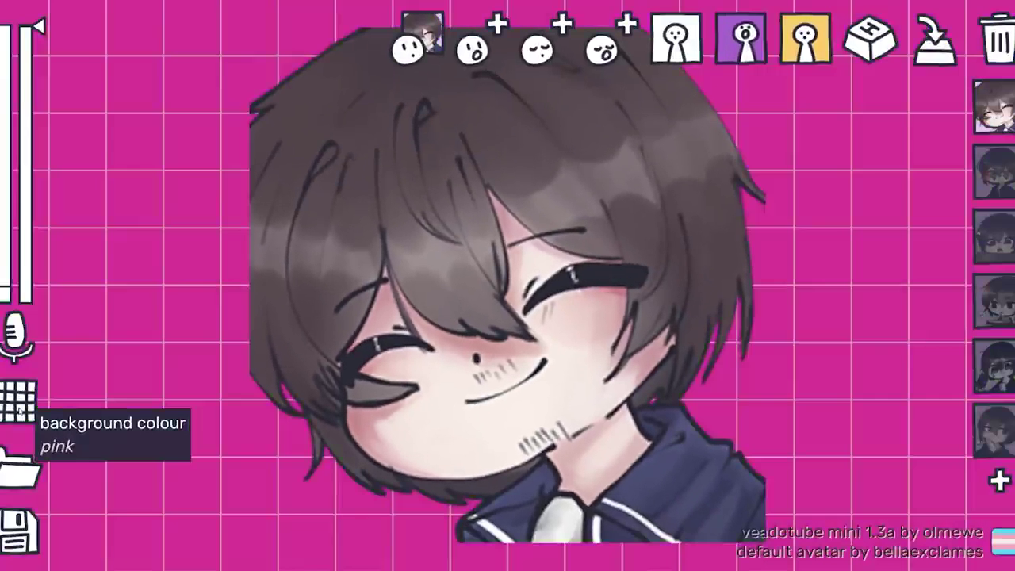
pyautogui.click(19, 403)
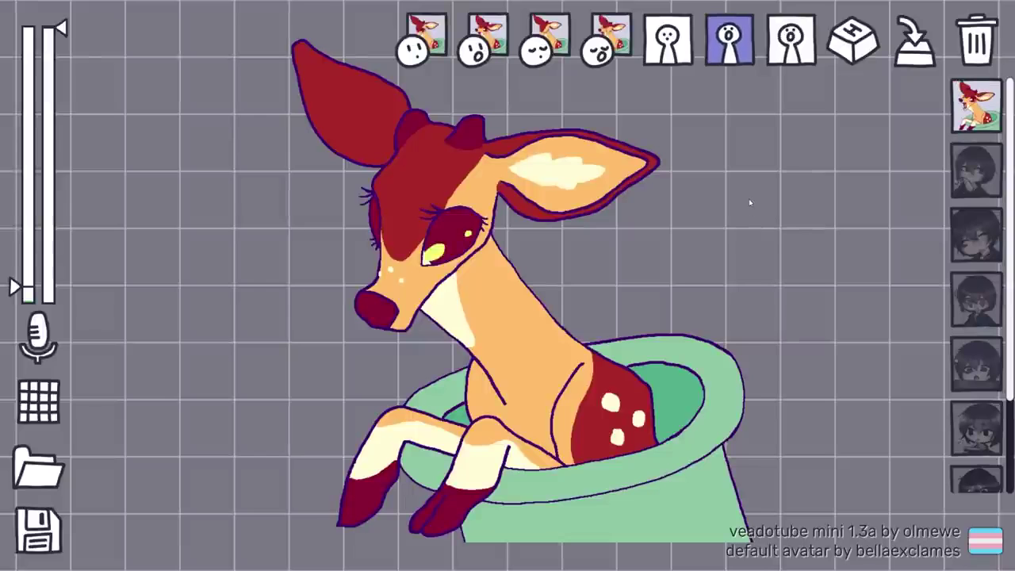
# Step: Cycle the closed-mouth motion through vibing, shaking, bouncy and excited, ending on nervous 7/7
pyautogui.click(674, 36)
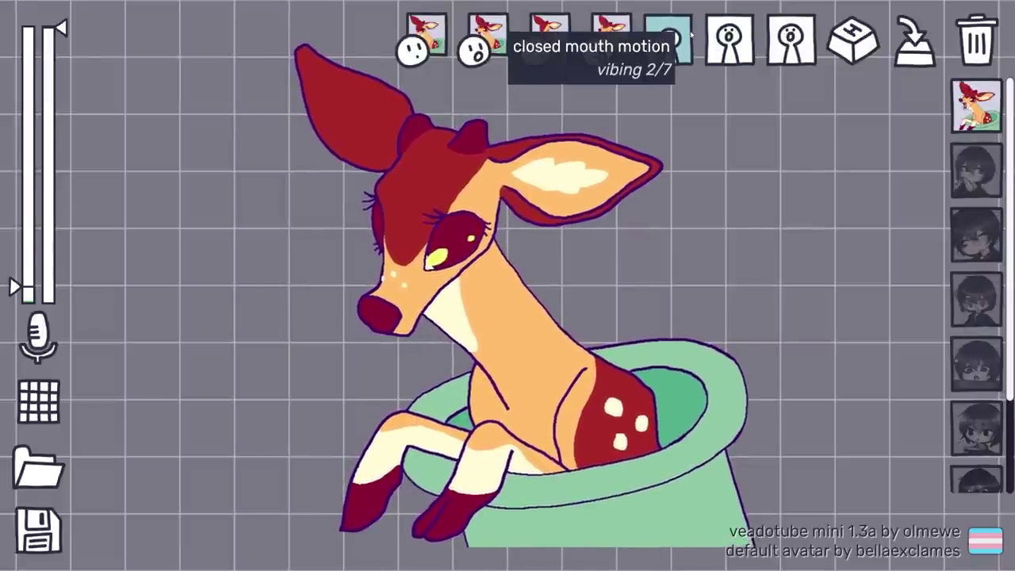
pyautogui.click(690, 36)
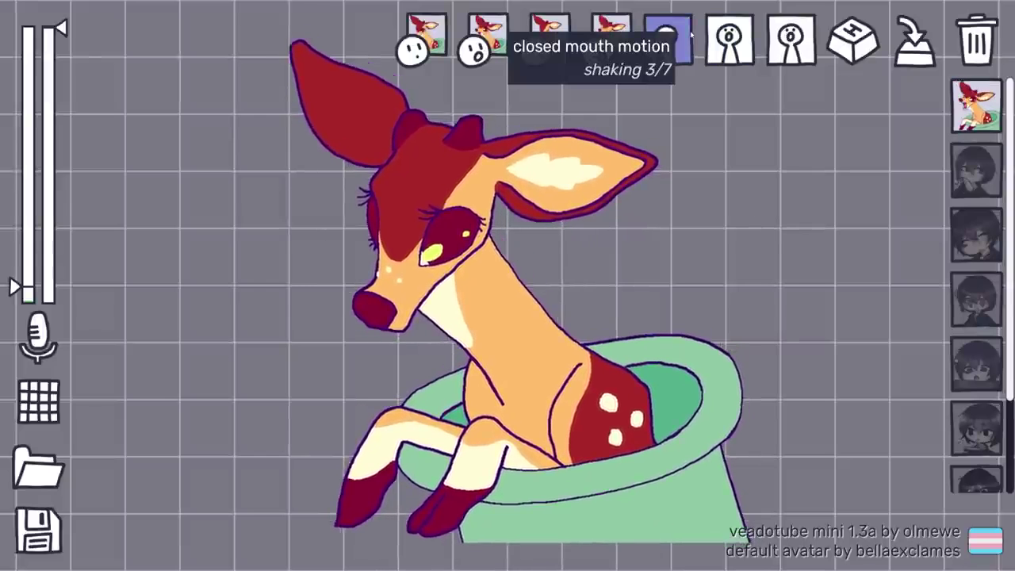
pyautogui.click(690, 36)
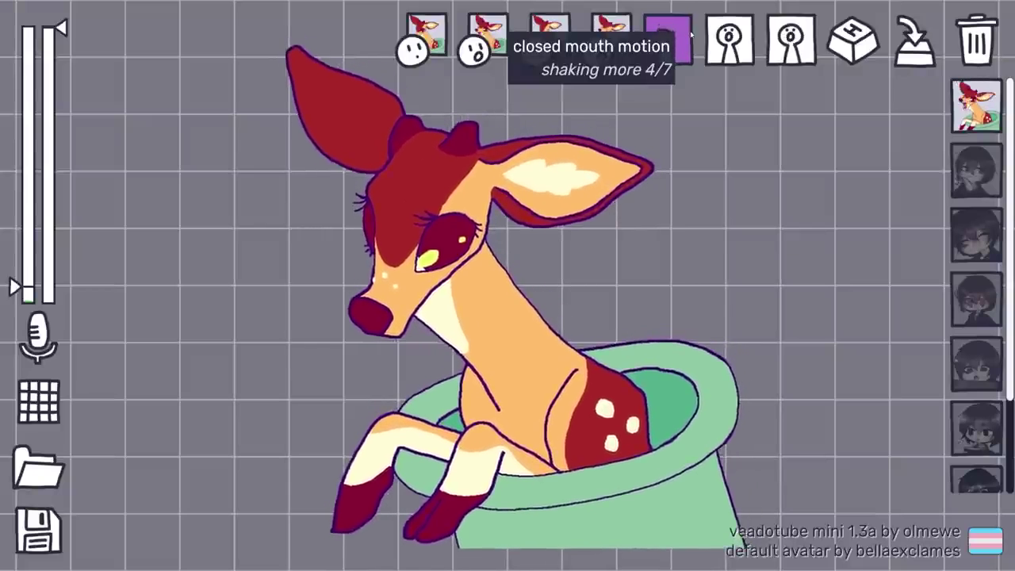
pyautogui.click(690, 36)
pyautogui.click(690, 35)
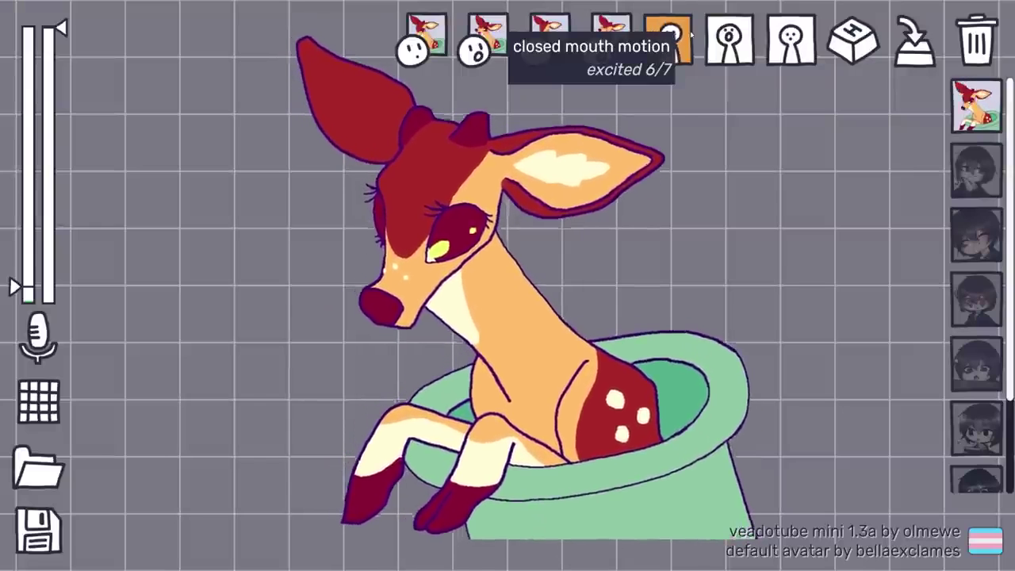
pyautogui.click(690, 34)
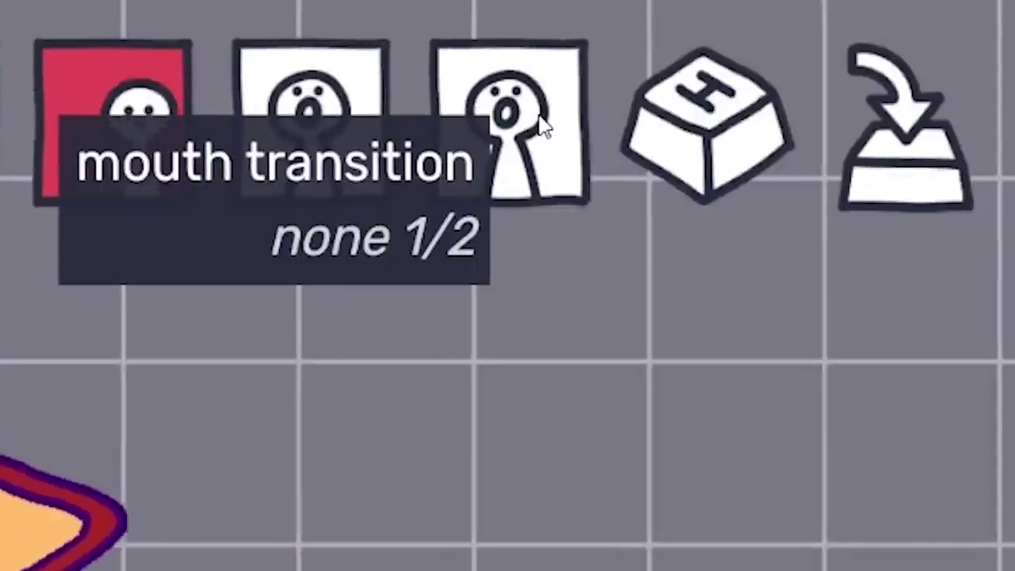
# Step: Toggle jump on talk on and off twice, leaving the mouth transition at none
pyautogui.click(542, 127)
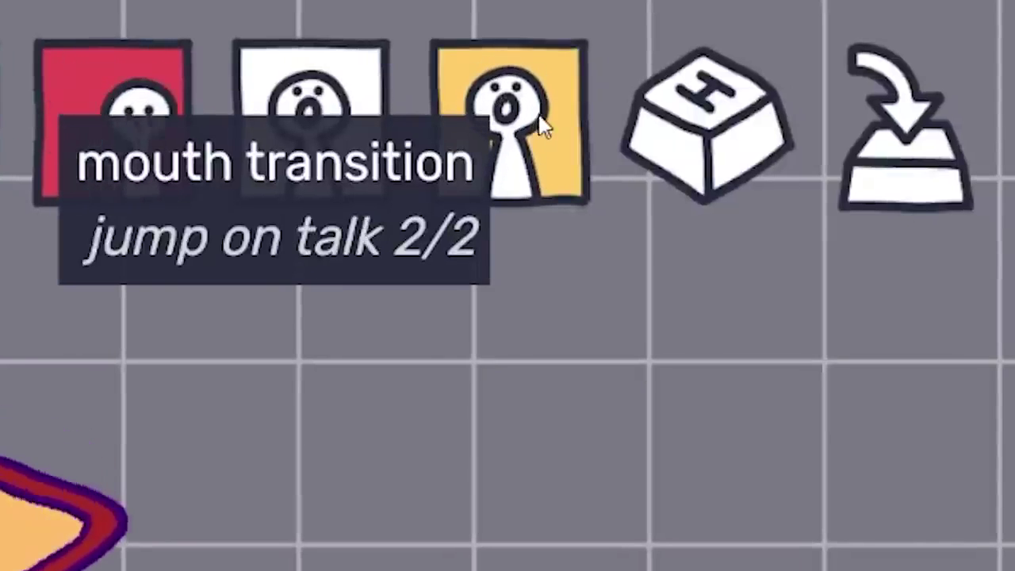
pyautogui.click(542, 127)
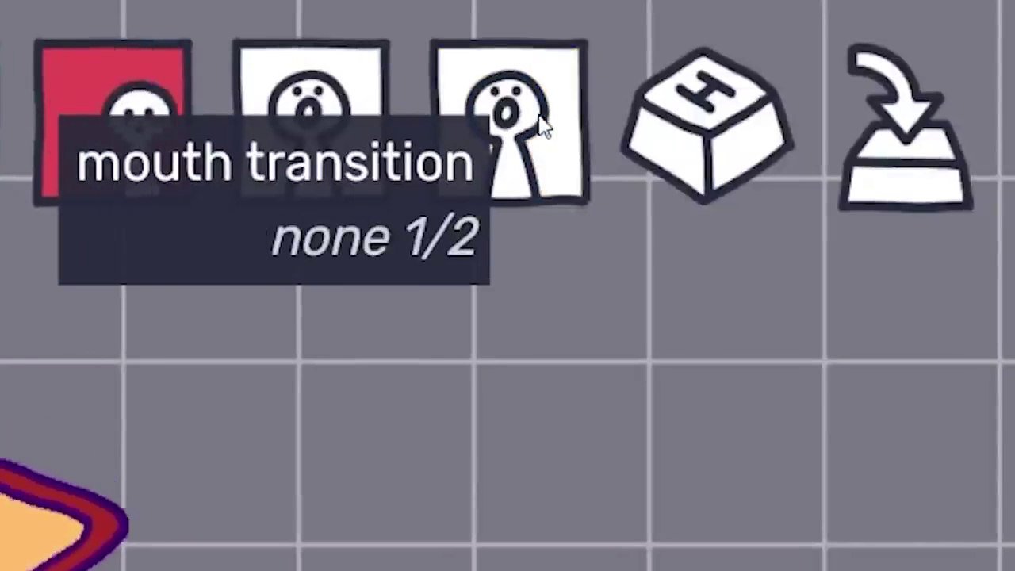
pyautogui.click(541, 127)
pyautogui.click(542, 127)
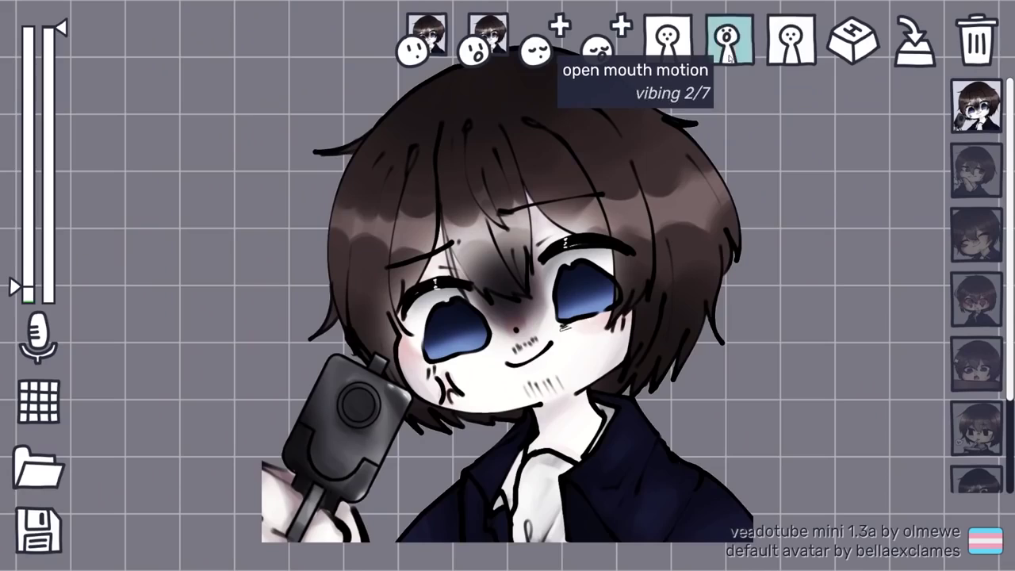
# Step: Set the open-mouth motion to nervous 7/7 and create a new avatar state
pyautogui.click(728, 40)
pyautogui.click(728, 40)
pyautogui.click(729, 39)
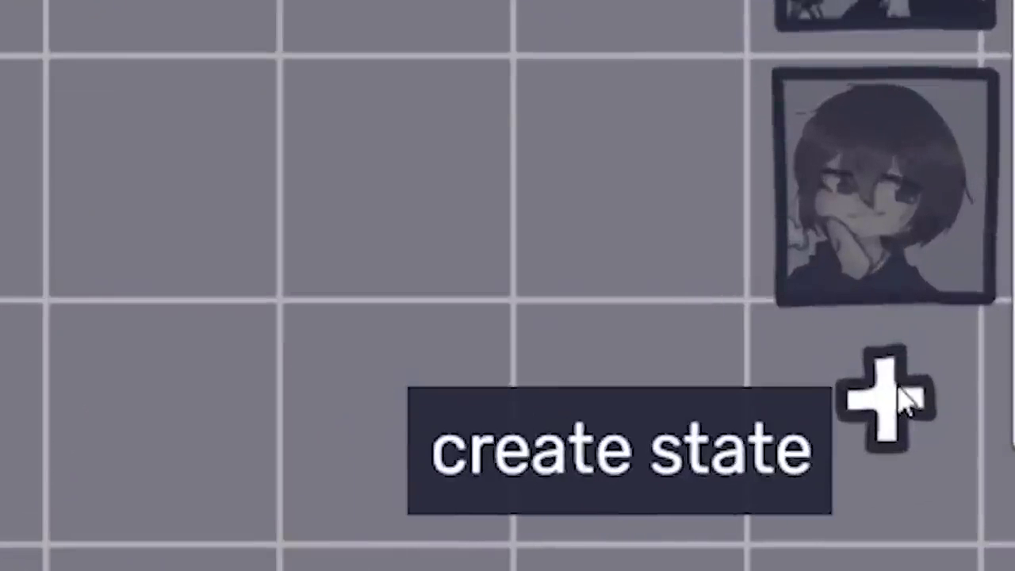
pyautogui.click(933, 434)
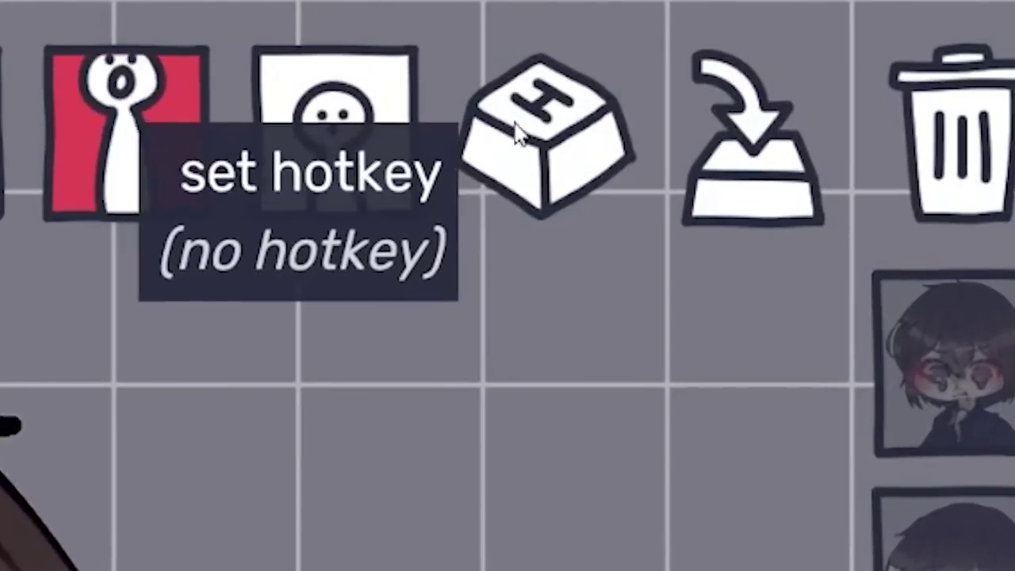
# Step: Bind Num 9 as the state's hotkey with mode enter on press, leave on release
pyautogui.click(702, 79)
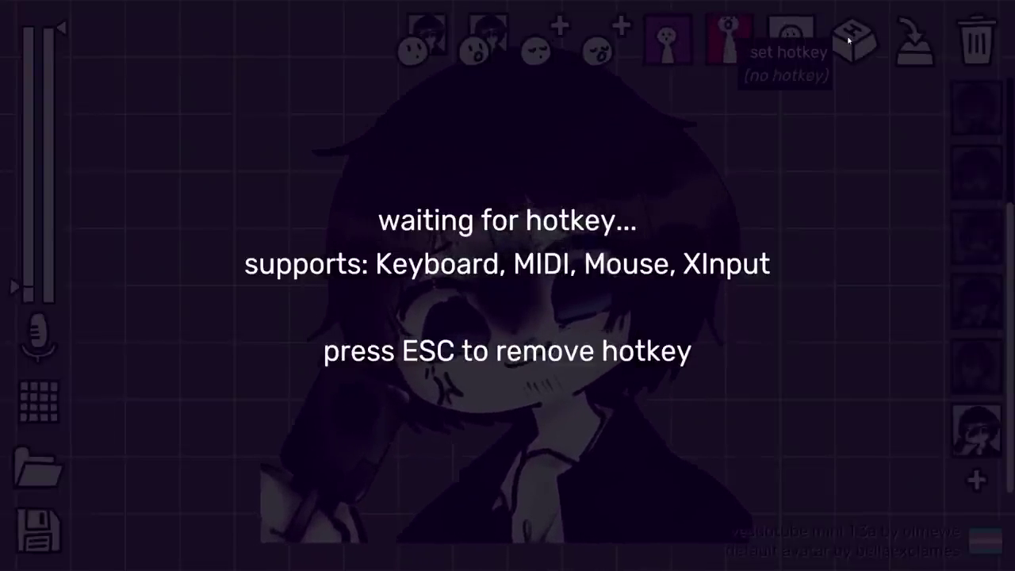
pyautogui.press('KP_9')
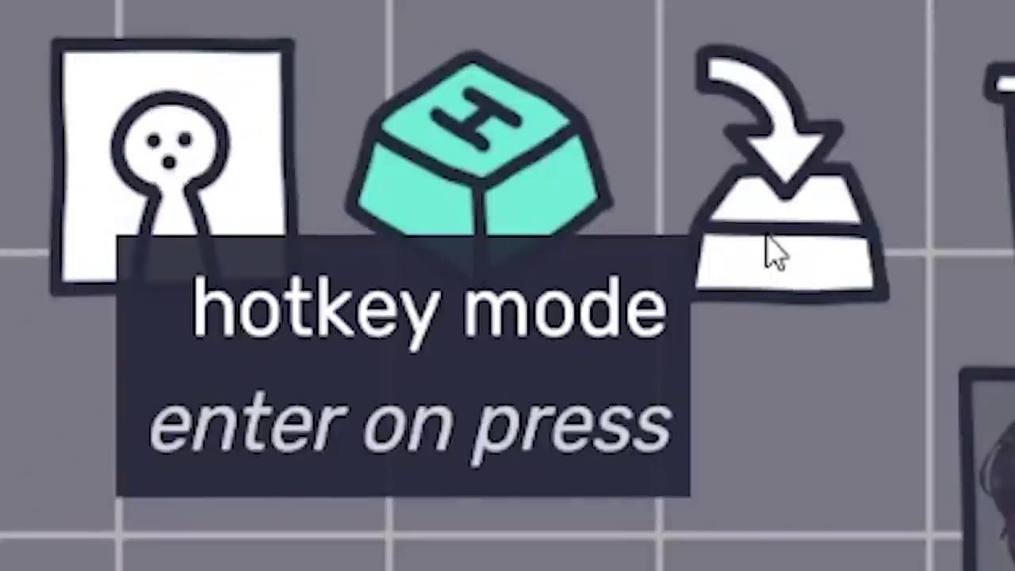
pyautogui.click(776, 252)
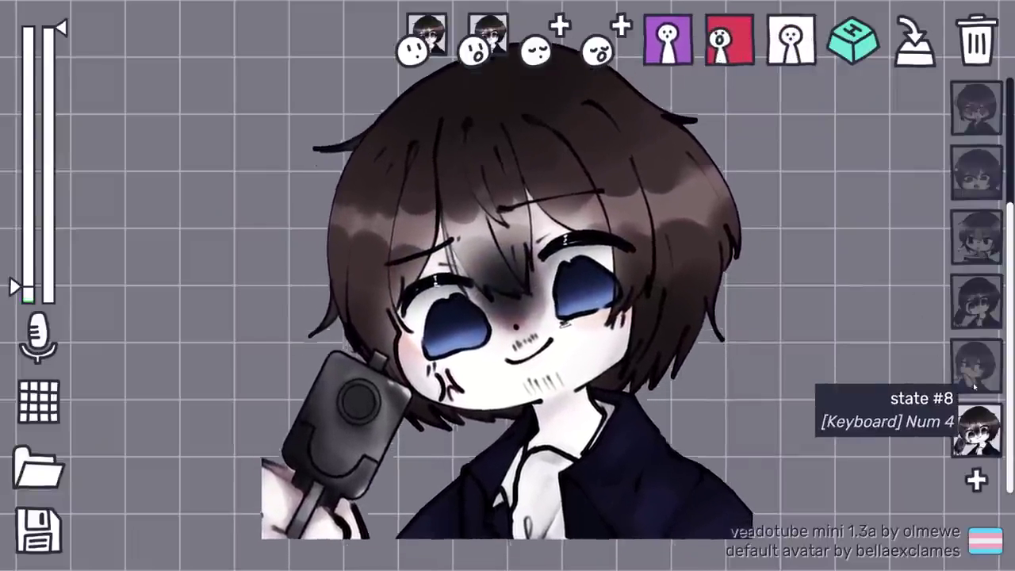
# Step: Switch between crying, peeking, drinking, hand-on-cheek and mic-holding poses with Num 1–5 hotkeys
pyautogui.press('KP_2')
pyautogui.press('KP_3')
pyautogui.press('KP_4')
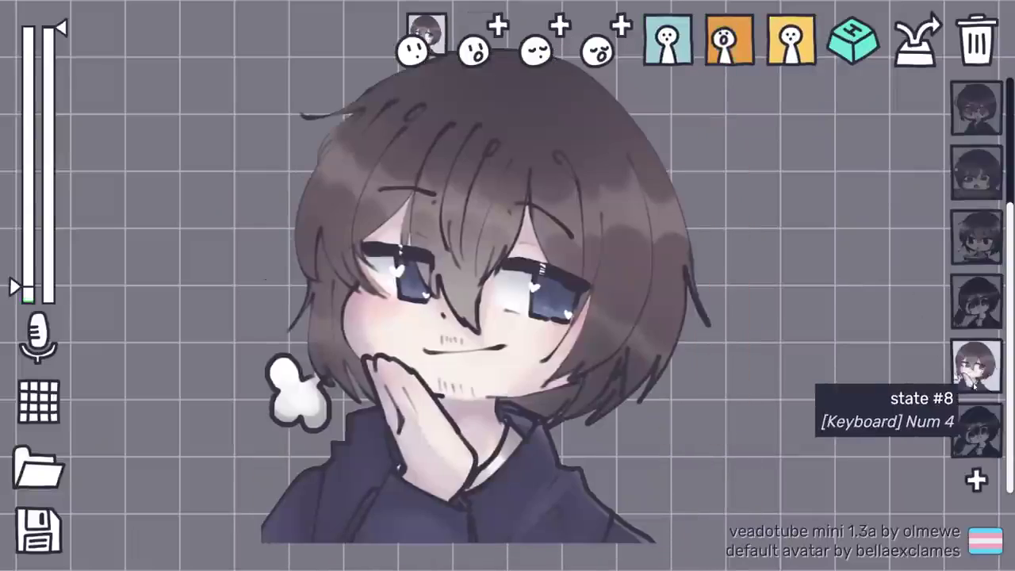
pyautogui.press('KP_1')
pyautogui.press('KP_4')
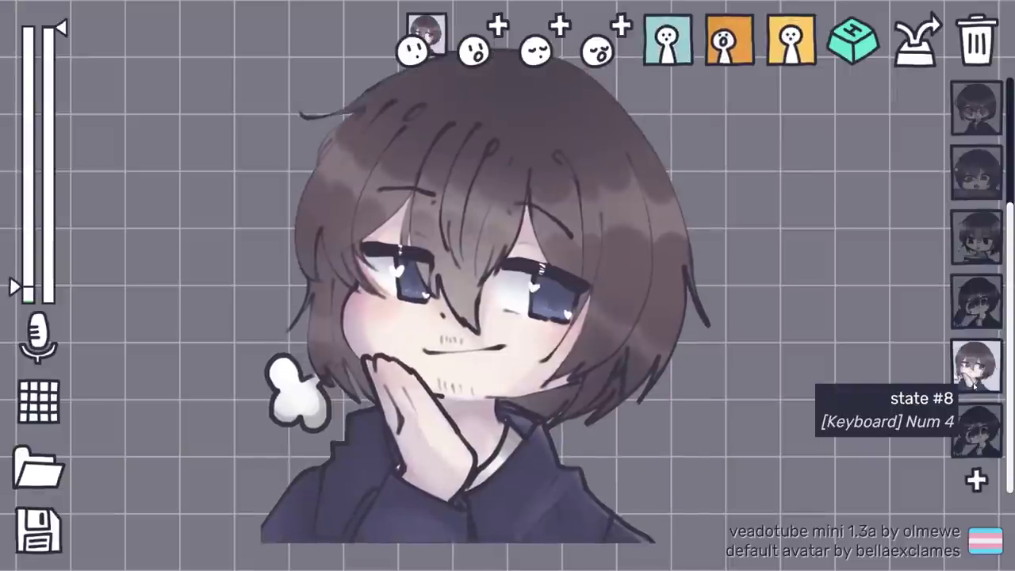
pyautogui.press('KP_2')
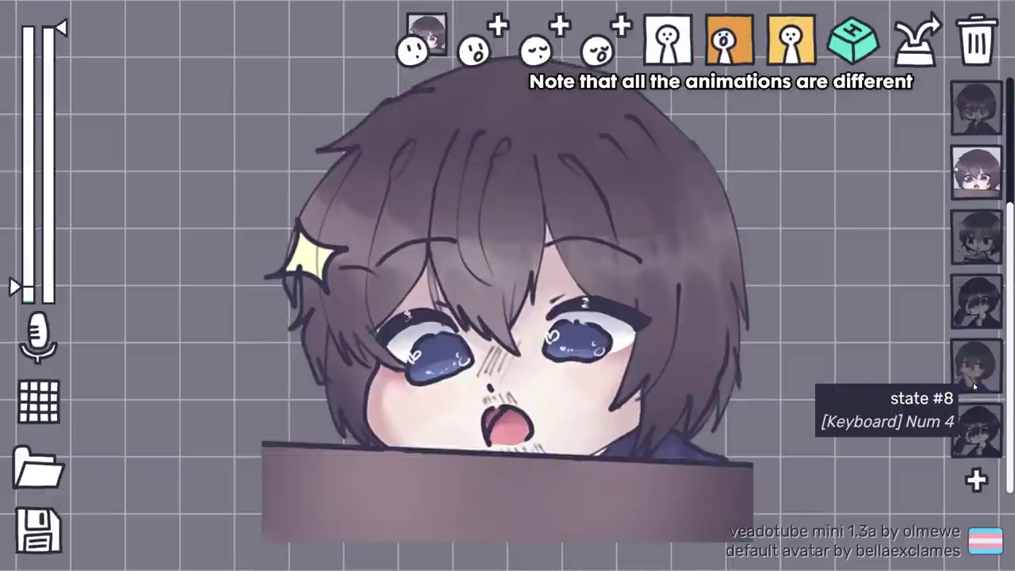
pyautogui.press('KP_4')
pyautogui.press('KP_2')
pyautogui.press('KP_4')
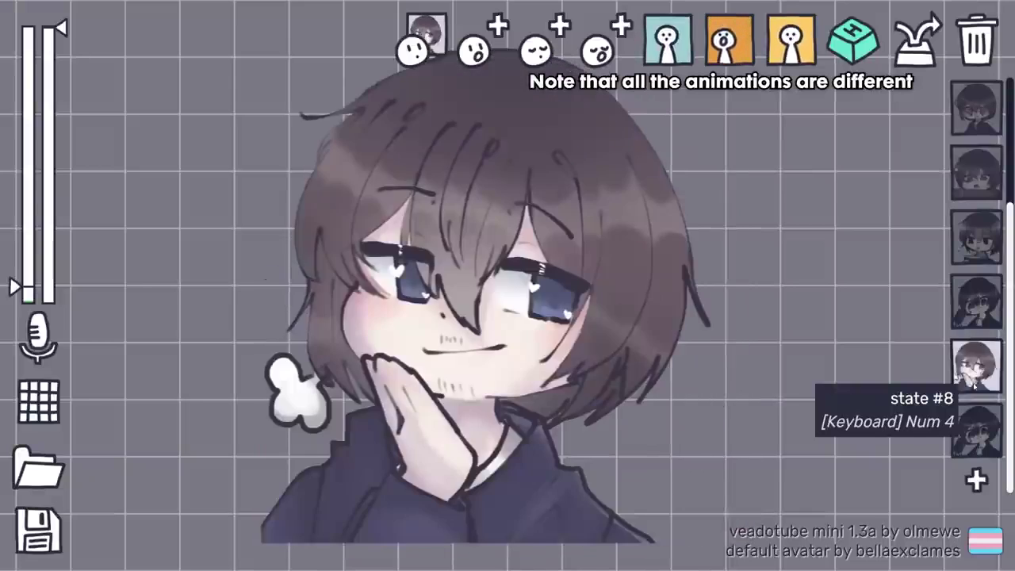
pyautogui.press('KP_2')
pyautogui.press('KP_4')
pyautogui.press('KP_2')
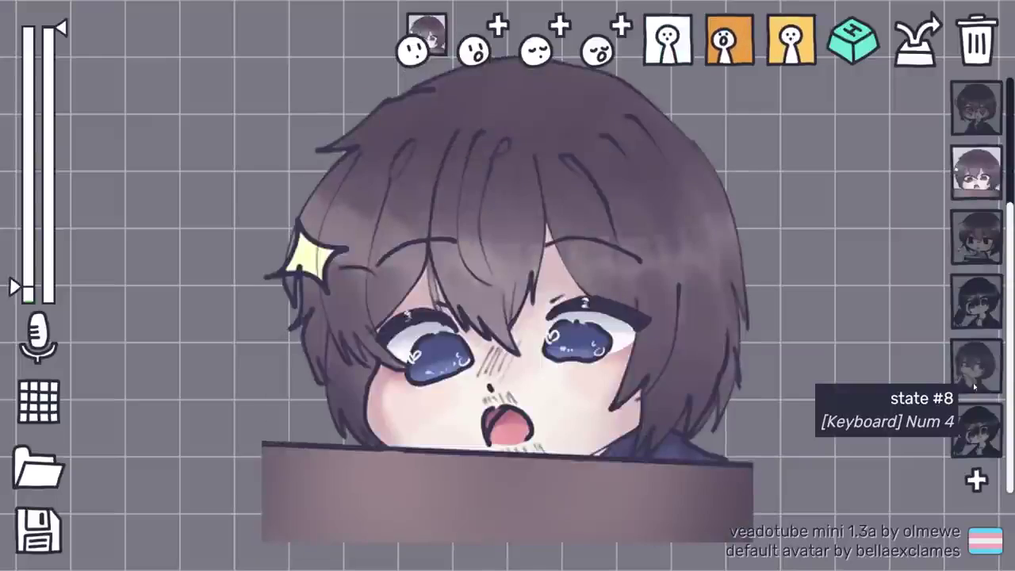
pyautogui.press('KP_3')
pyautogui.press('KP_4')
pyautogui.press('KP_5')
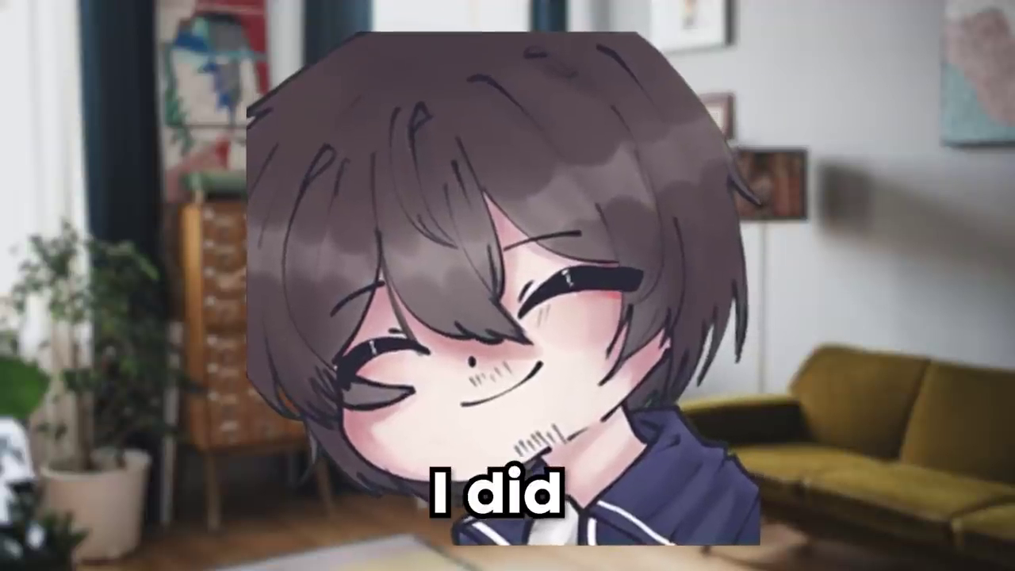
pyautogui.press('KP_3')
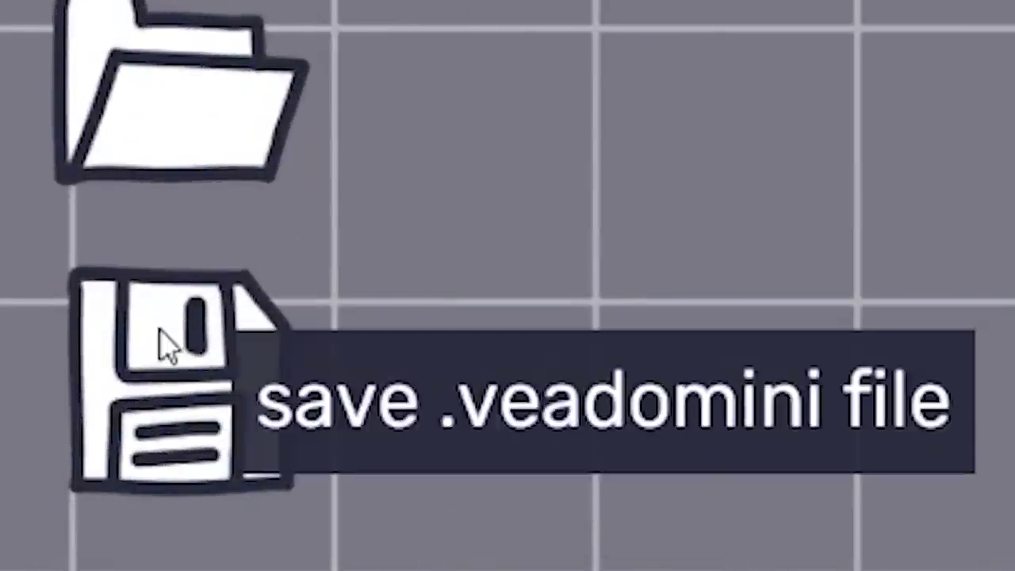
# Step: Save the avatar setup with the floppy-disk .veadomini save icon
pyautogui.click(163, 344)
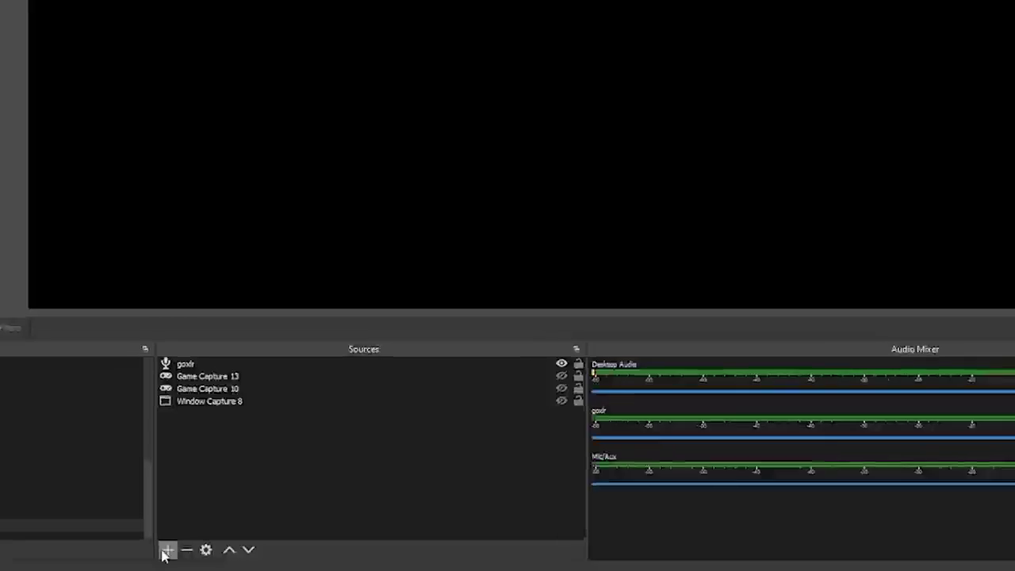
# Step: Add a new Game Capture source named Game Capture 14
pyautogui.click(167, 551)
pyautogui.click(143, 213)
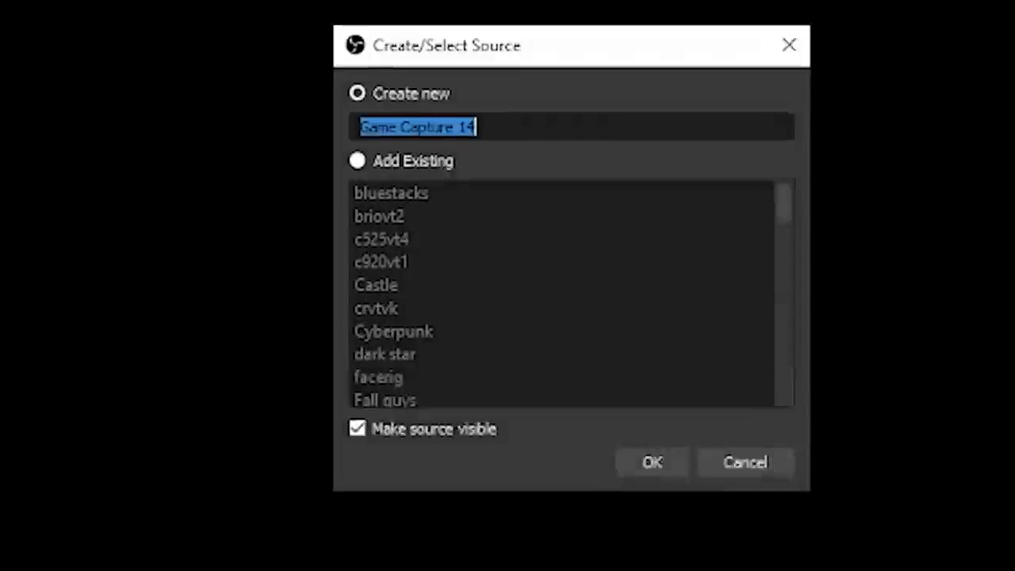
pyautogui.click(633, 501)
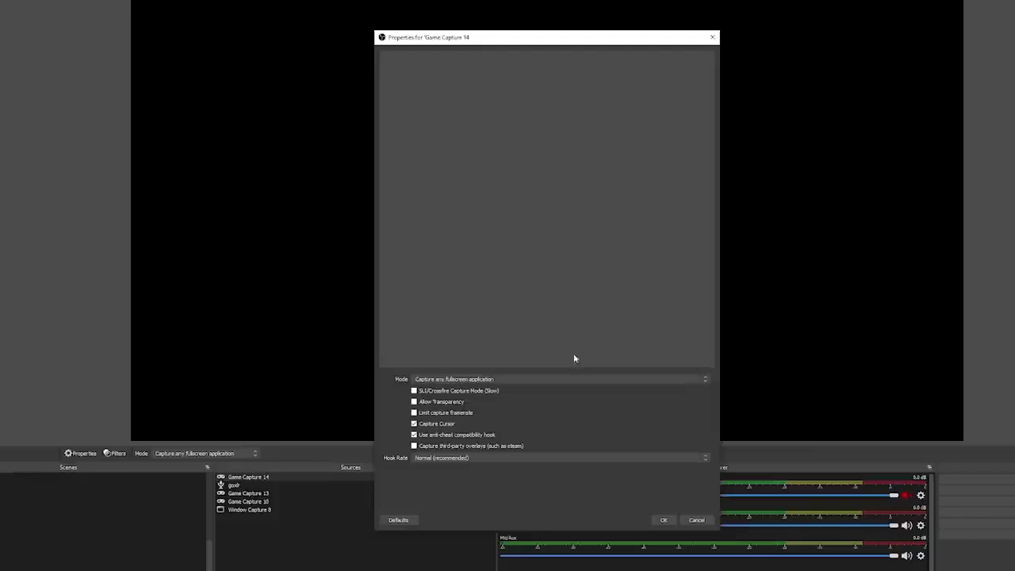
# Step: Set it to capture the veadotube mini window specifically, with Allow Transparency enabled
pyautogui.click(521, 377)
pyautogui.click(397, 333)
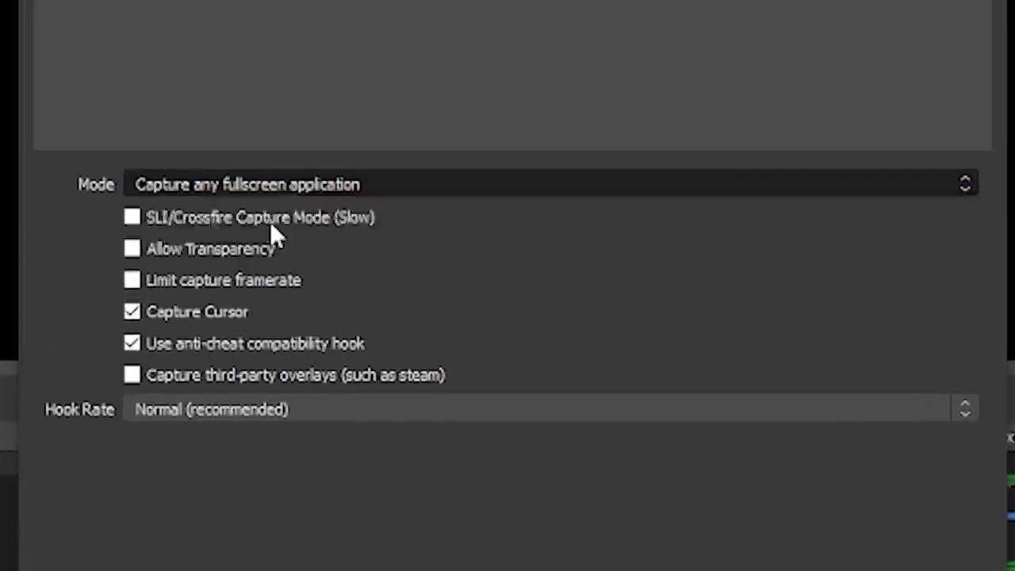
pyautogui.click(277, 353)
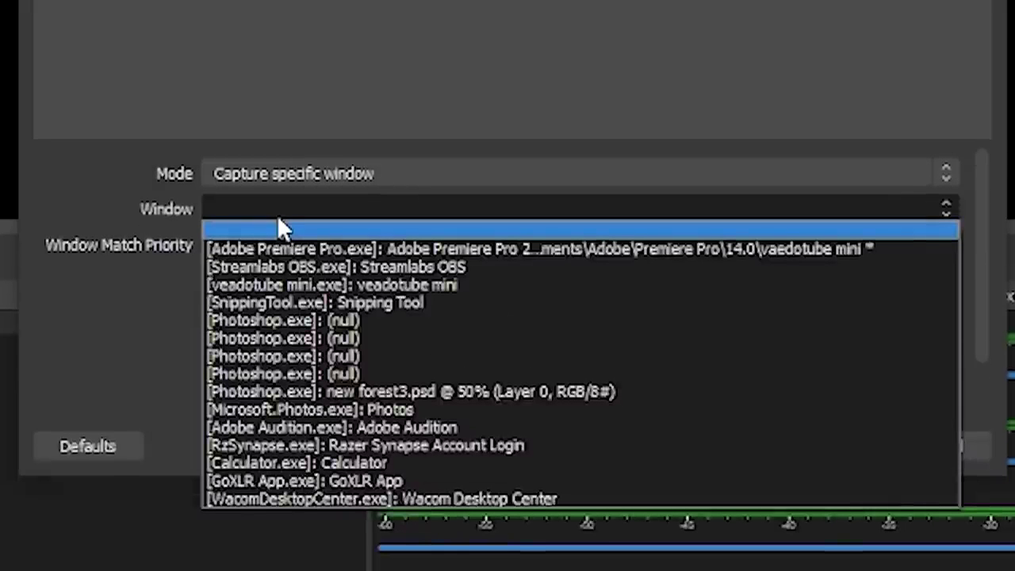
pyautogui.click(339, 287)
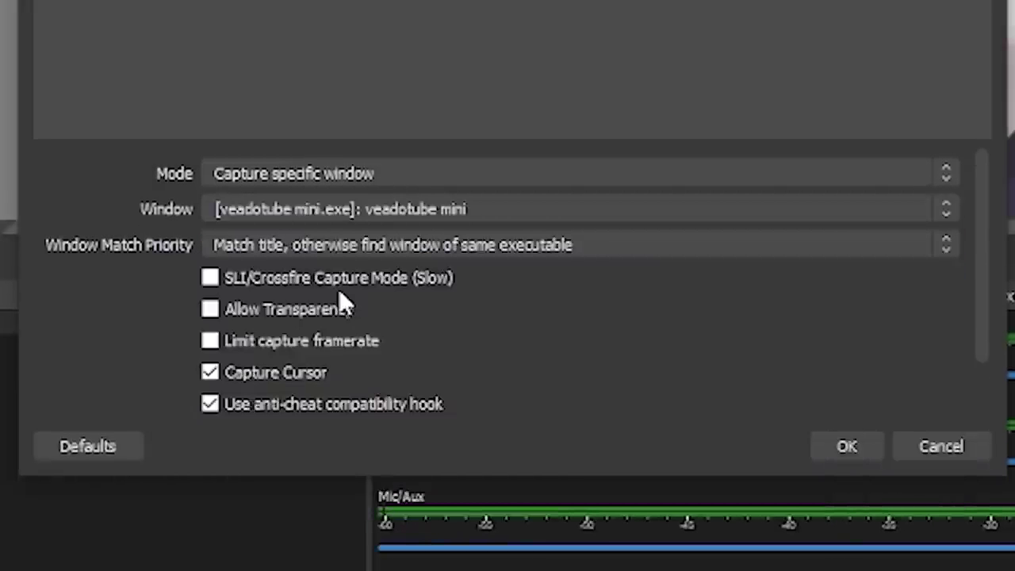
pyautogui.click(300, 311)
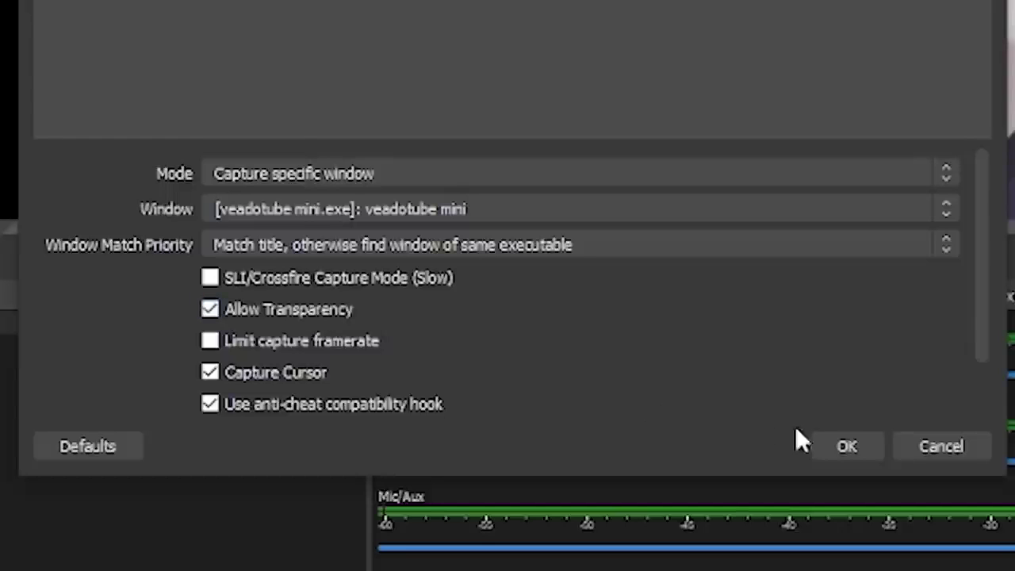
pyautogui.click(863, 449)
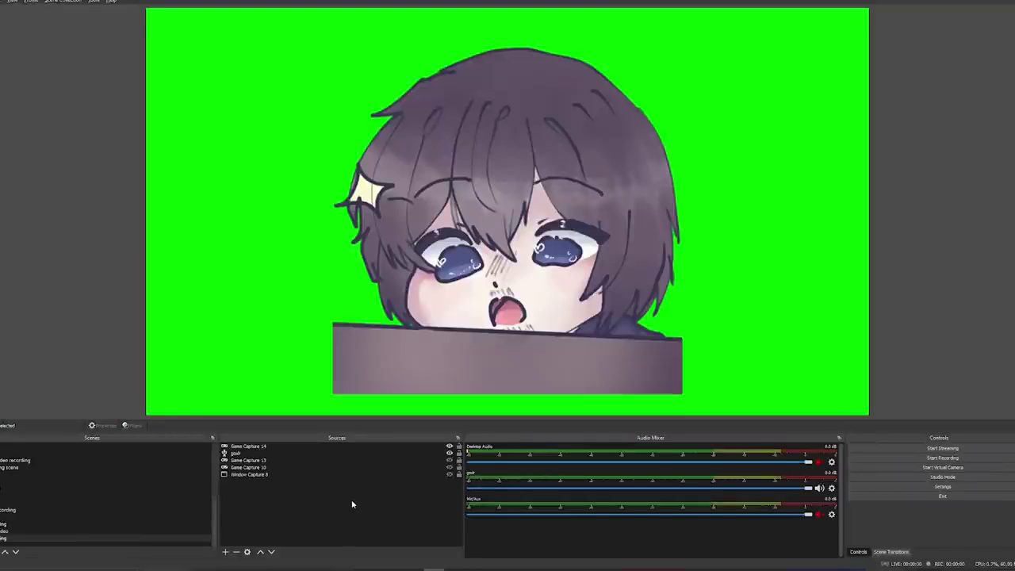
# Step: Open Game Capture 14's filters and add a Chroma Key effect filter
pyautogui.rightClick(242, 447)
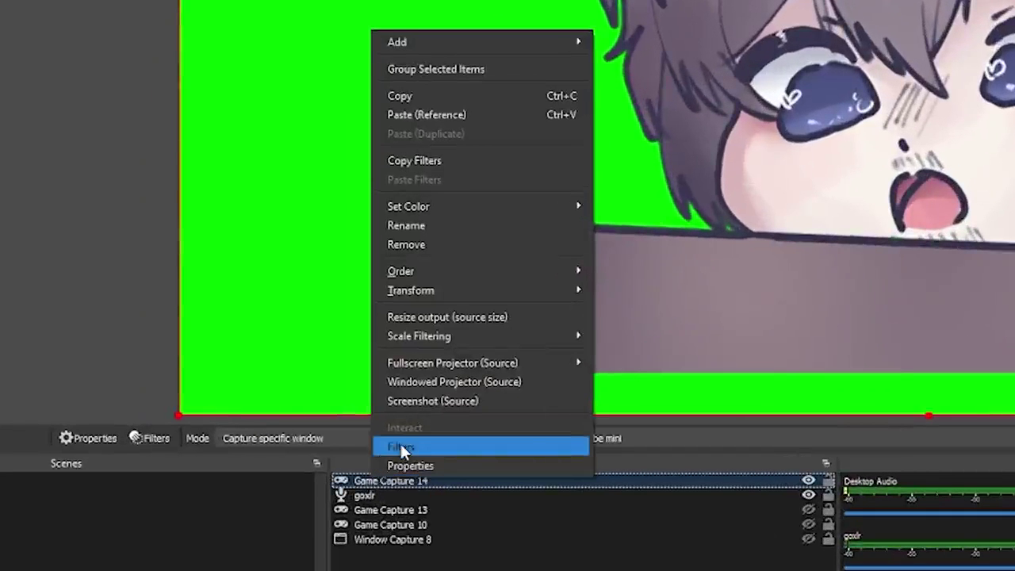
pyautogui.click(402, 449)
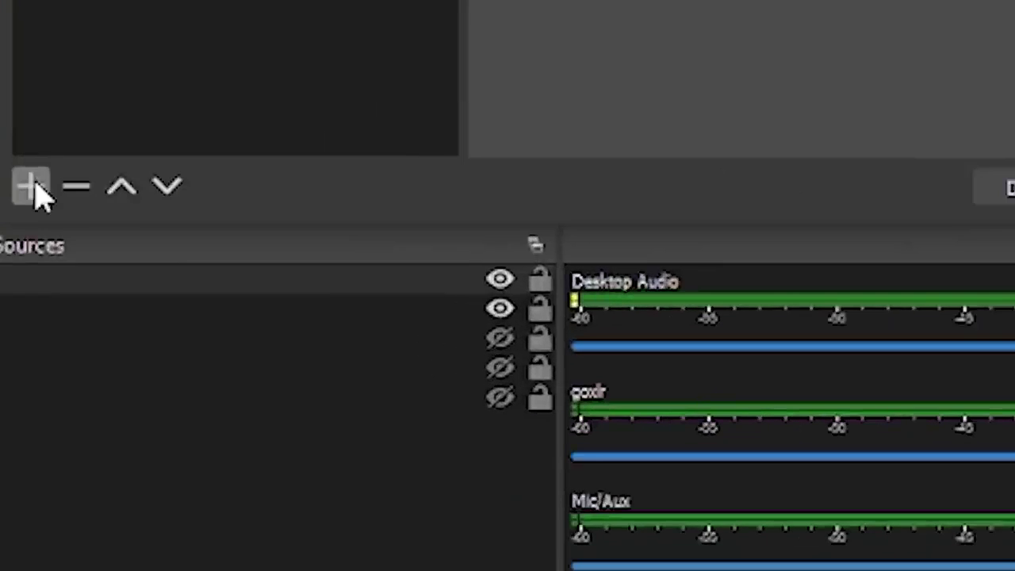
pyautogui.click(163, 535)
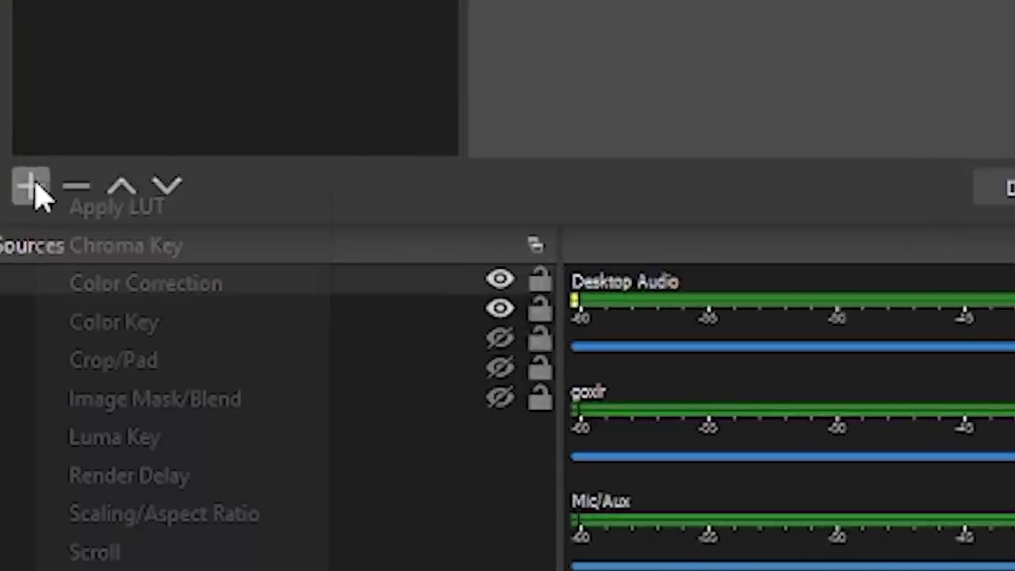
pyautogui.click(76, 247)
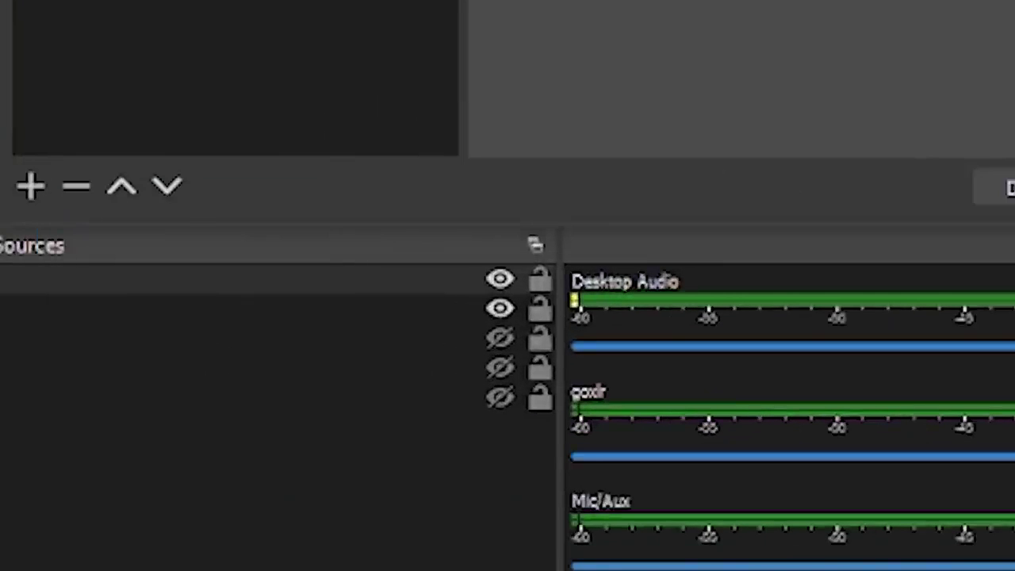